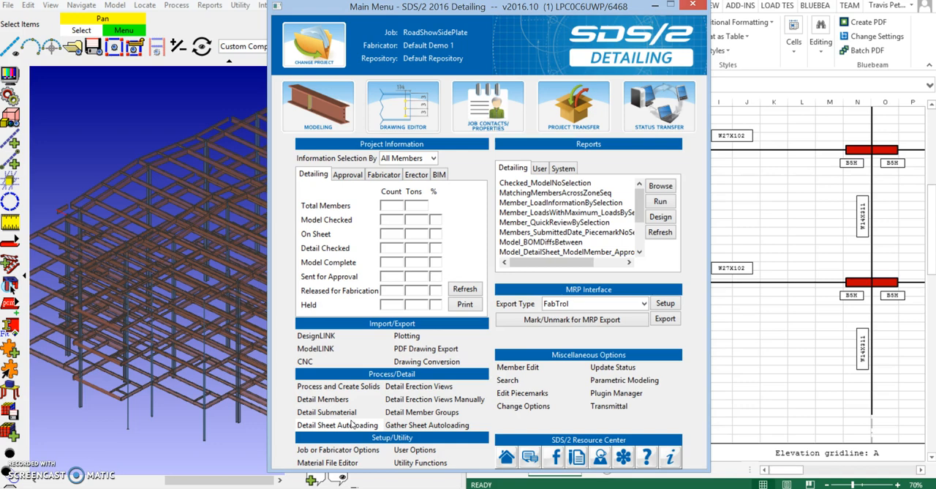
# Open the SidePlate plugin component setup from the job's setup options
pyautogui.click(337, 452)
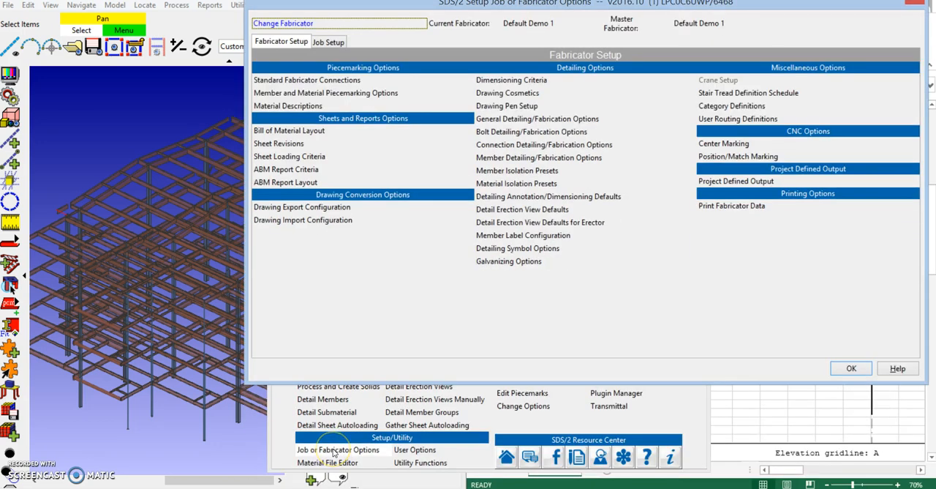
pyautogui.click(328, 42)
pyautogui.click(720, 249)
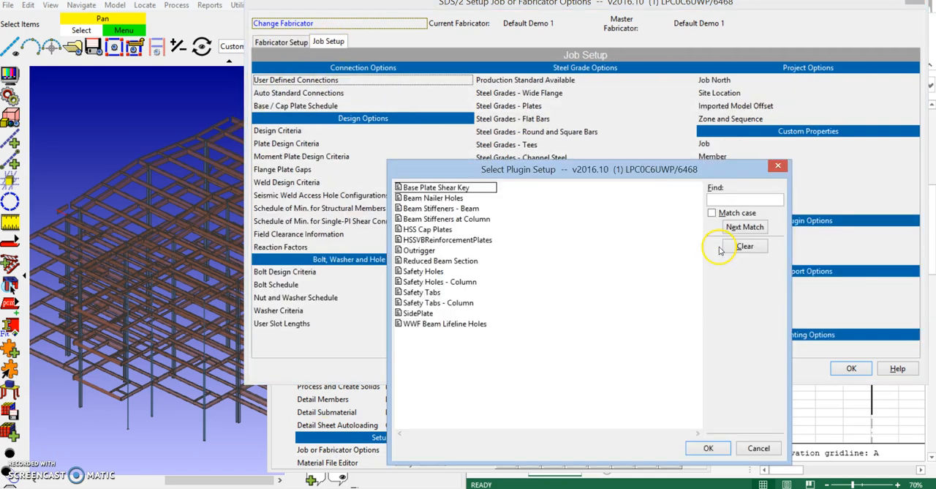
pyautogui.doubleClick(418, 312)
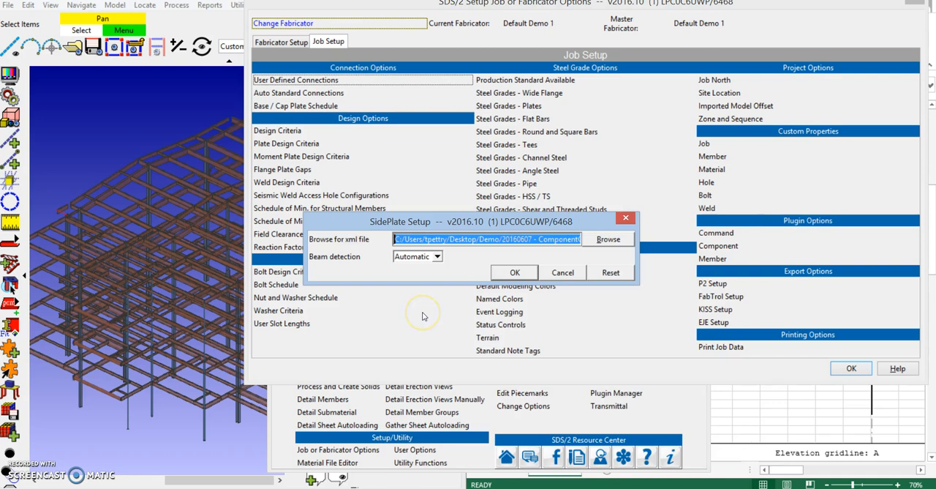
# Choose 20160607 - ComponentGen (Combined).xml from the Demo folder as the SidePlate xml file and confirm the job setup
pyautogui.click(603, 244)
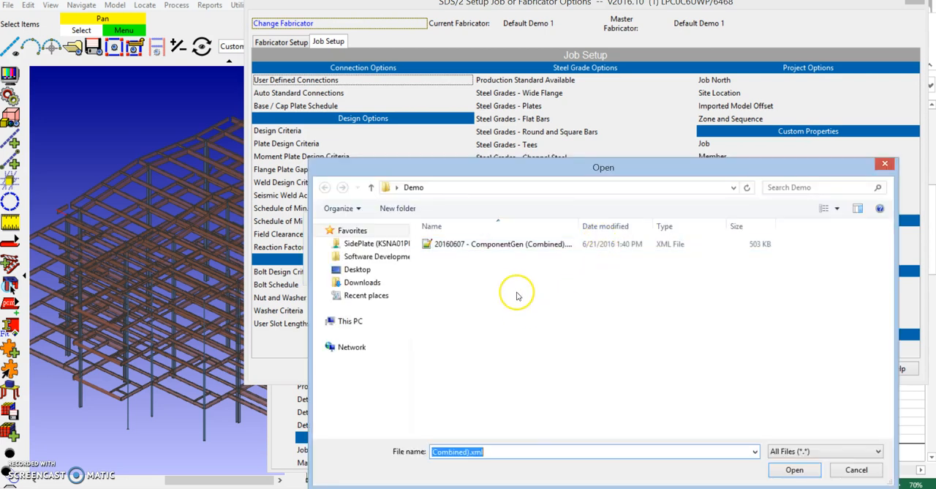
pyautogui.moveTo(578, 226); pyautogui.dragTo(627, 226)
pyautogui.click(488, 248)
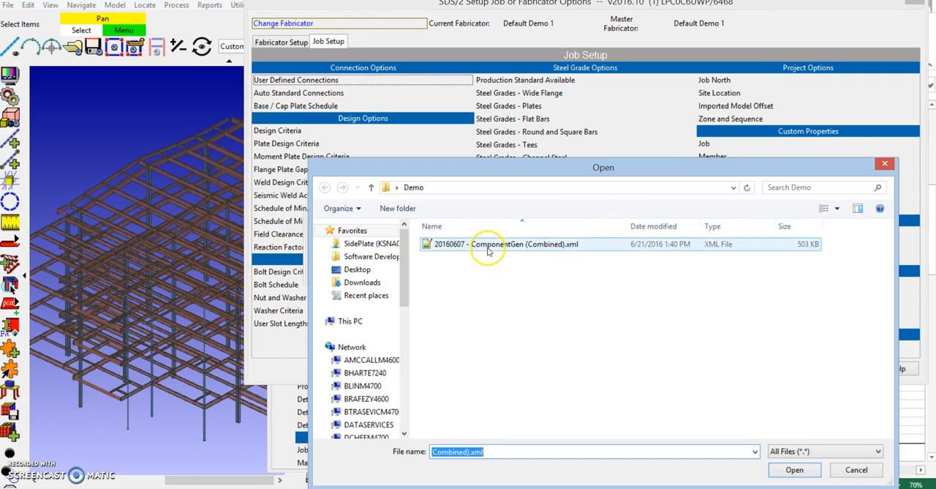
pyautogui.doubleClick(489, 248)
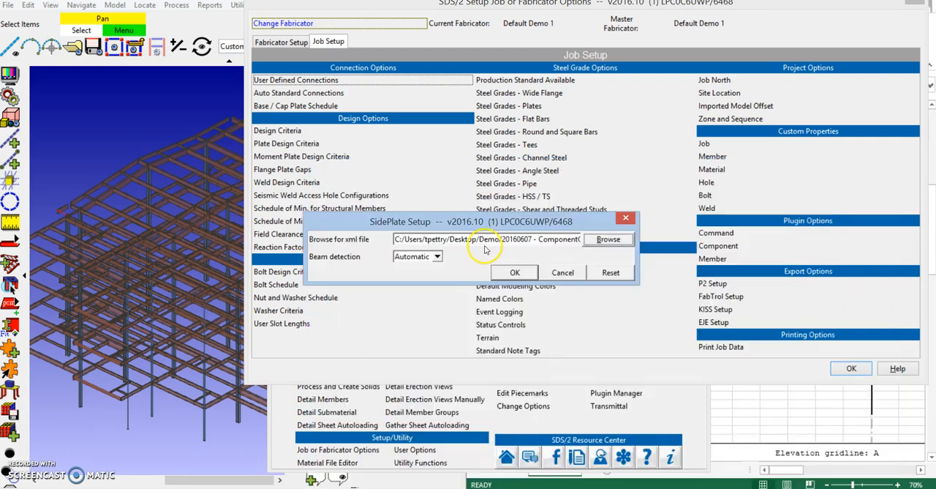
pyautogui.click(515, 272)
pyautogui.click(851, 369)
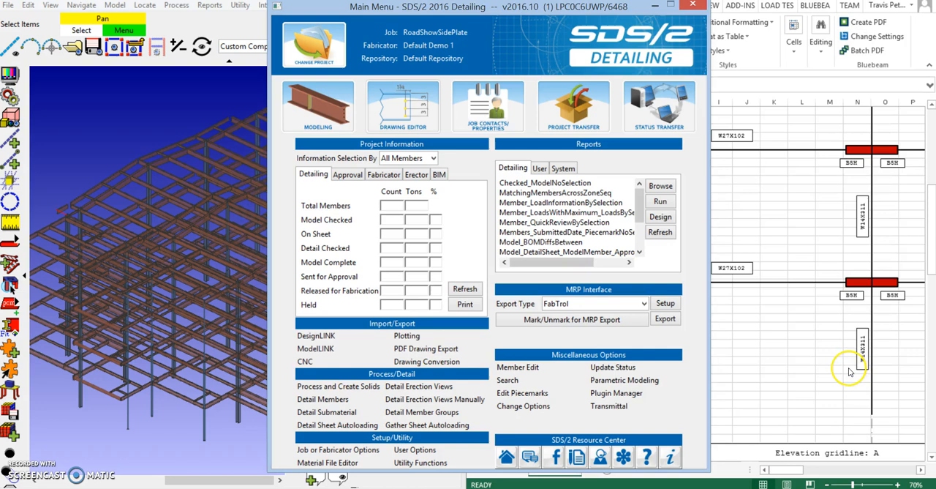
# Clear the main menu out of the way and examine the gridline A elevation with its SidePlate IDs in the workbook
pyautogui.click(656, 6)
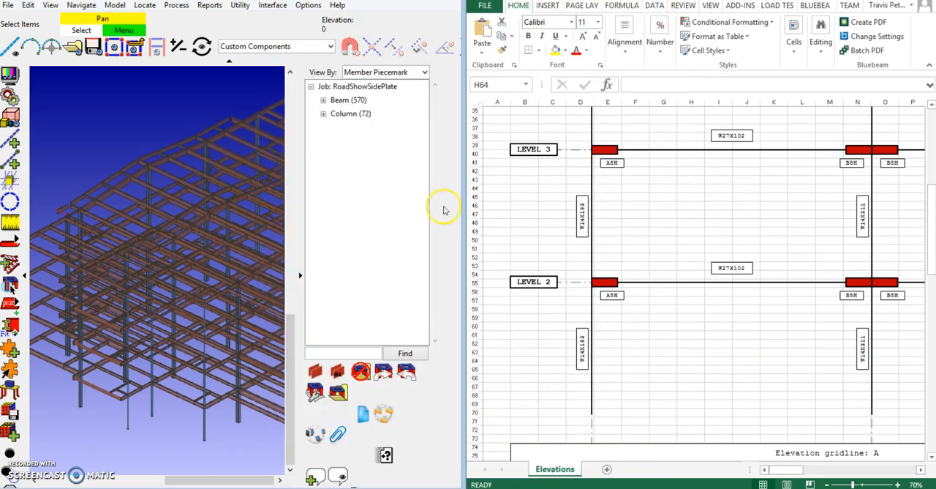
pyautogui.click(298, 275)
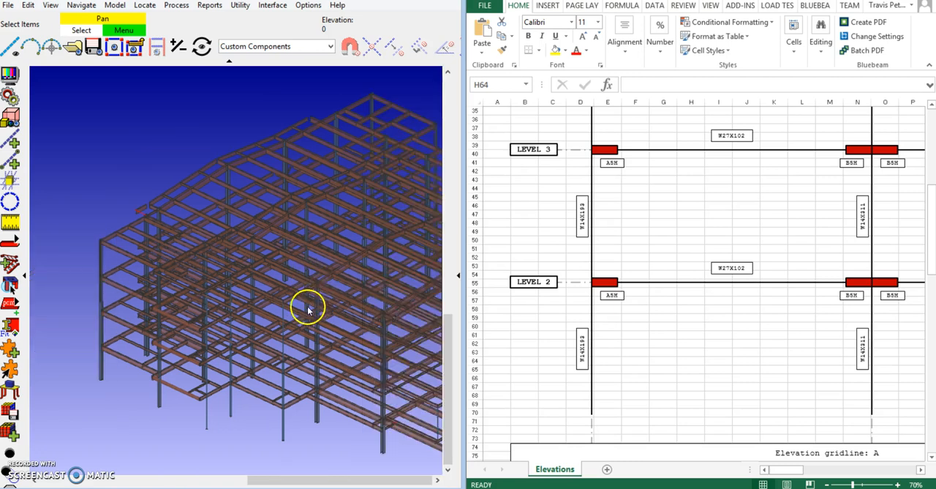
pyautogui.moveTo(324, 308); pyautogui.dragTo(231, 307, button='middle')
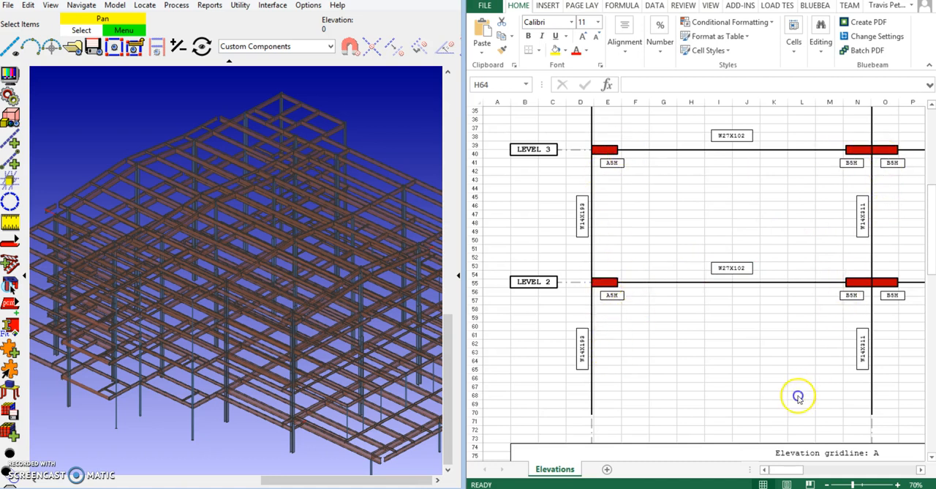
pyautogui.scroll(-1, 807, 362)
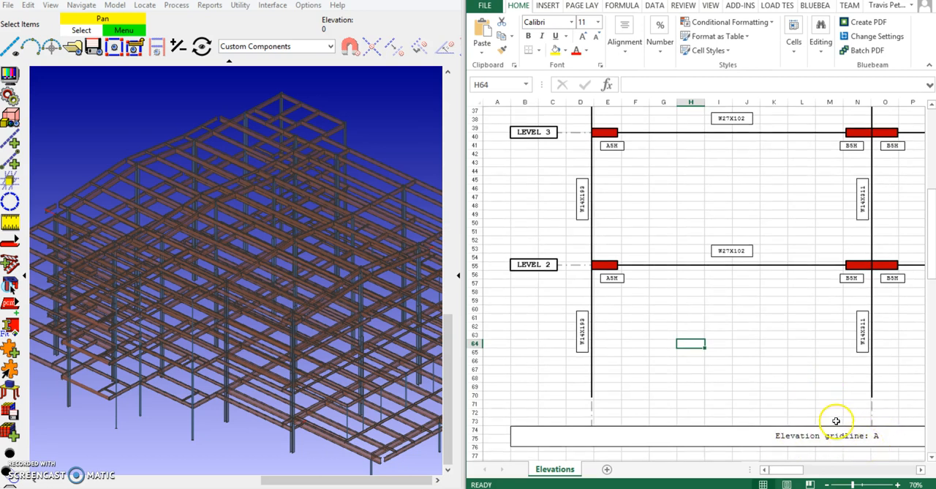
pyautogui.scroll(7, 831, 417)
pyautogui.scroll(5, 830, 410)
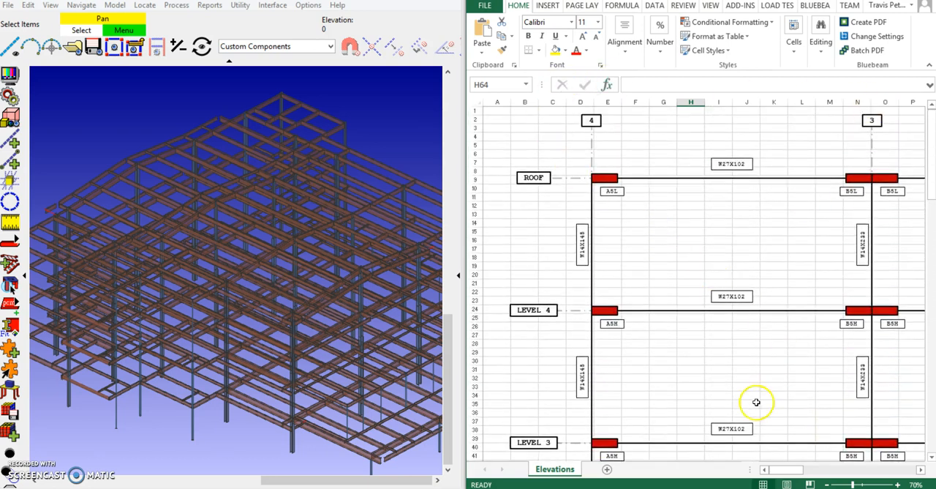
pyautogui.moveTo(785, 473)
pyautogui.mouseDown()
pyautogui.moveTo(803, 470)
pyautogui.moveTo(784, 470)
pyautogui.mouseUp()
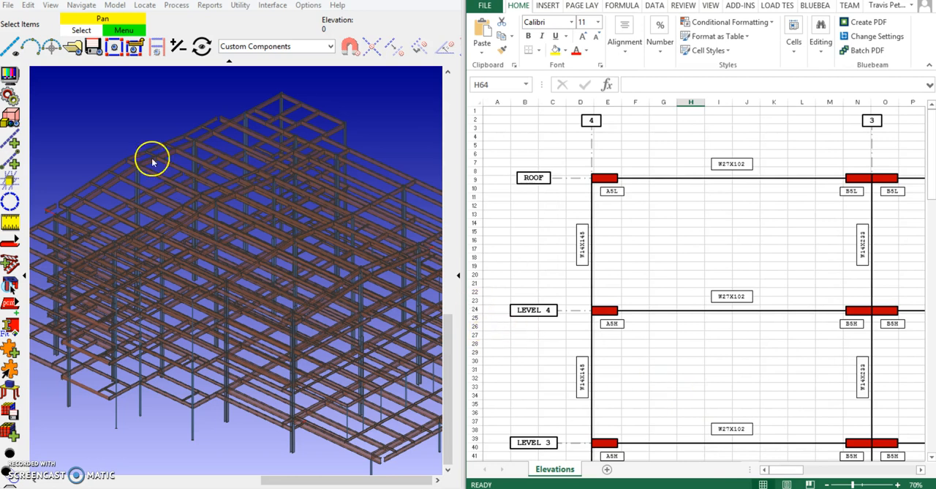
# Open erection view A in the model, frame the bays between gridlines 4 and 2, and reveal the SidePlate tools
pyautogui.click(74, 47)
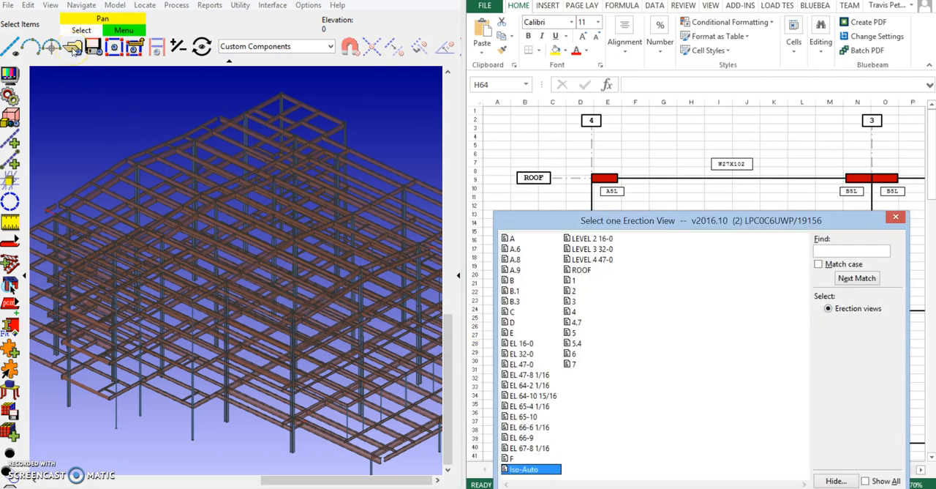
pyautogui.doubleClick(513, 238)
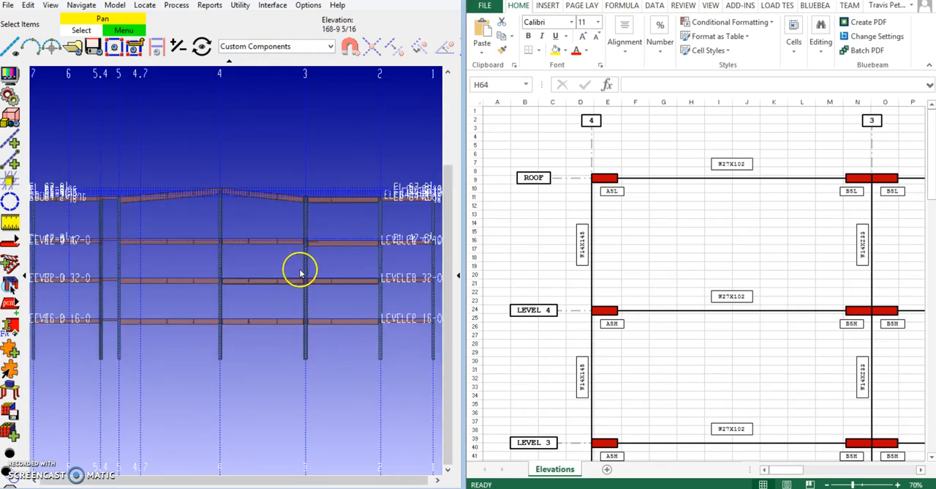
pyautogui.moveTo(300, 269); pyautogui.dragTo(263, 323, button='middle')
pyautogui.scroll(4, 262, 322)
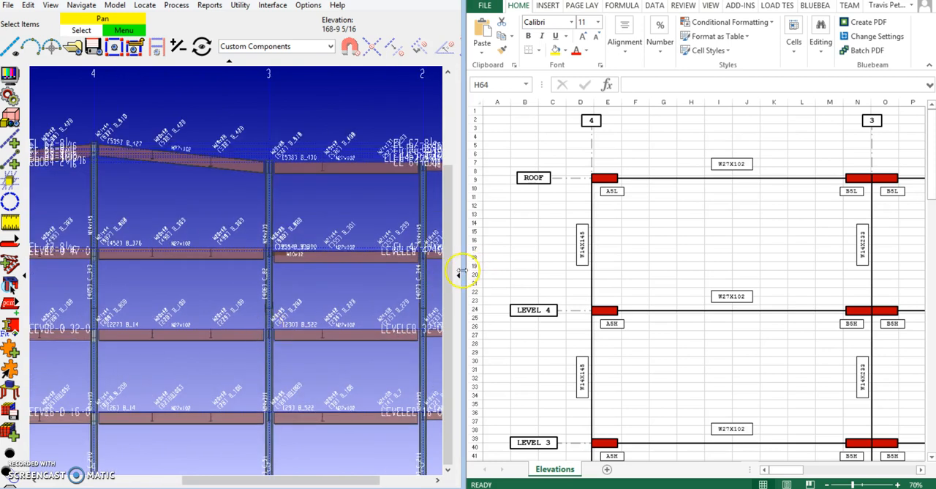
pyautogui.click(459, 276)
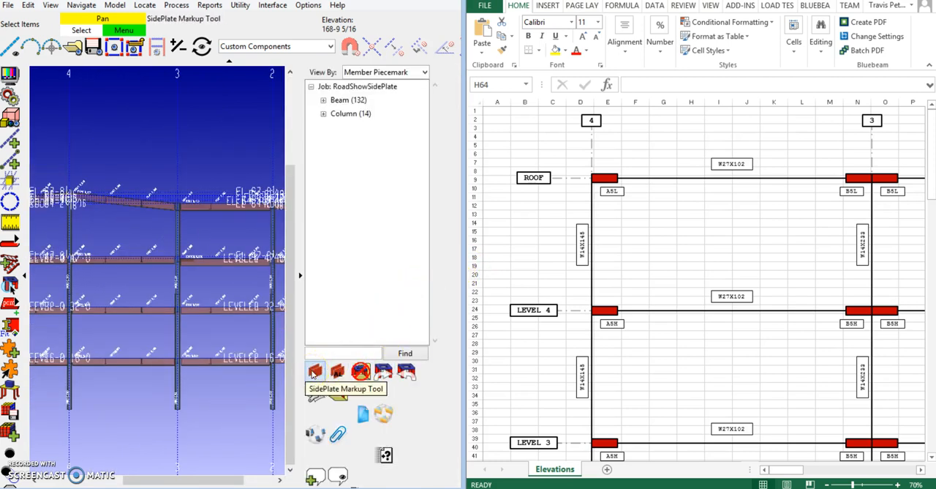
# Try to select the columns along gridlines 4, 3 and 2 with the Custom Components selection filter active
pyautogui.moveTo(182, 422); pyautogui.dragTo(165, 409, button='middle')
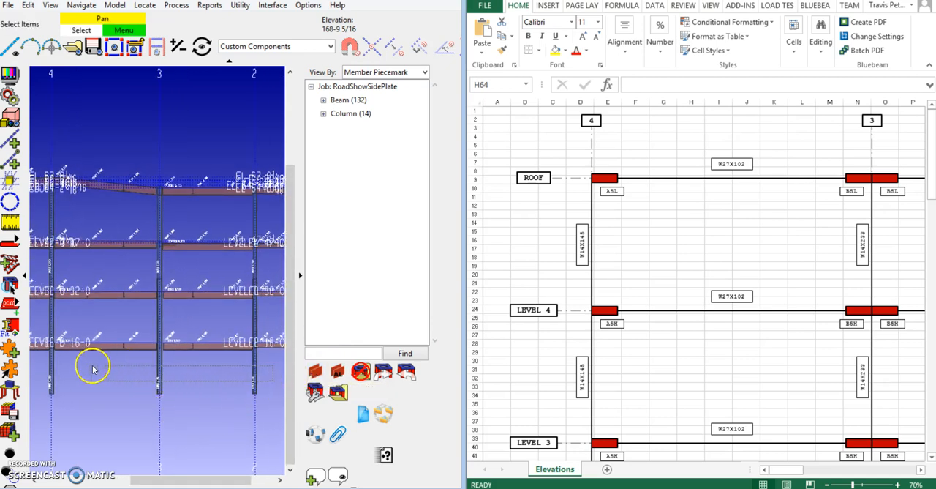
pyautogui.moveTo(268, 387); pyautogui.dragTo(250, 419, button='middle')
pyautogui.moveTo(249, 417); pyautogui.dragTo(27, 397)
pyautogui.moveTo(143, 416); pyautogui.dragTo(169, 379, button='middle')
pyautogui.scroll(3, 169, 378)
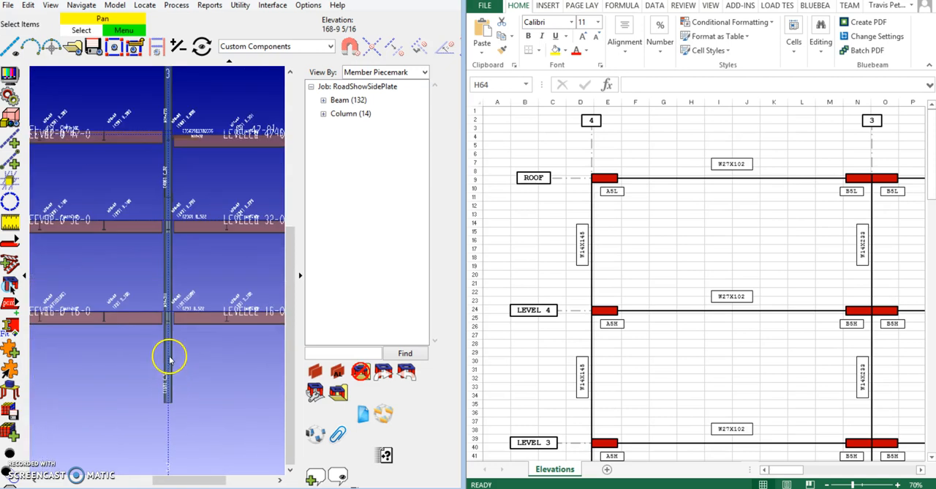
# Set the selection filter to Default and select the upper and lower columns at gridlines 4, 3 and 2
pyautogui.click(325, 46)
pyautogui.click(265, 60)
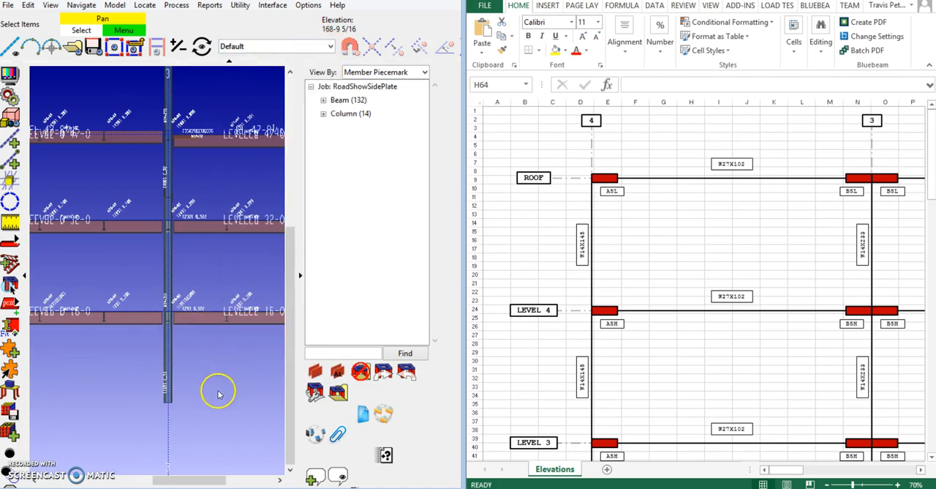
pyautogui.scroll(-5, 212, 395)
pyautogui.moveTo(234, 384); pyautogui.dragTo(56, 365)
pyautogui.moveTo(275, 256); pyautogui.dragTo(60, 231)
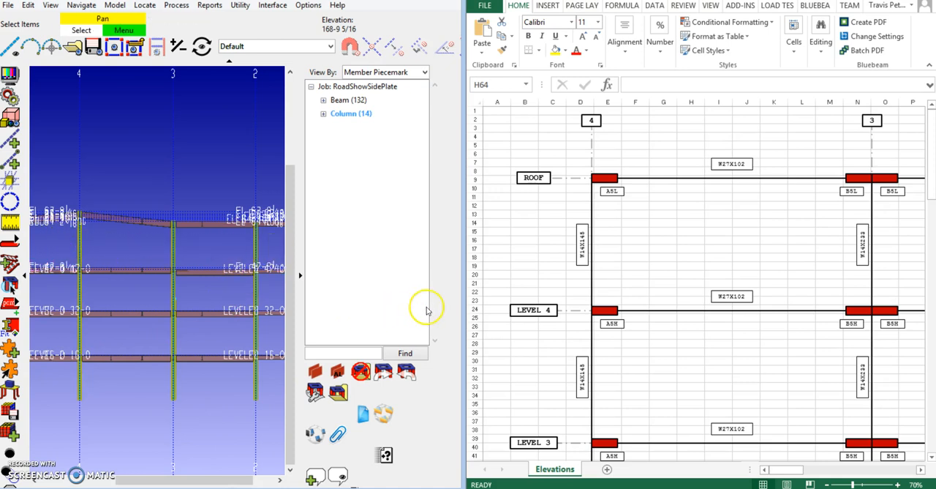
# Start the SidePlate Markup Tool and assign ID A5H at elevations 32-0 and 16-0 to the lower gridline 4 column, following the workbook elevation
pyautogui.click(315, 373)
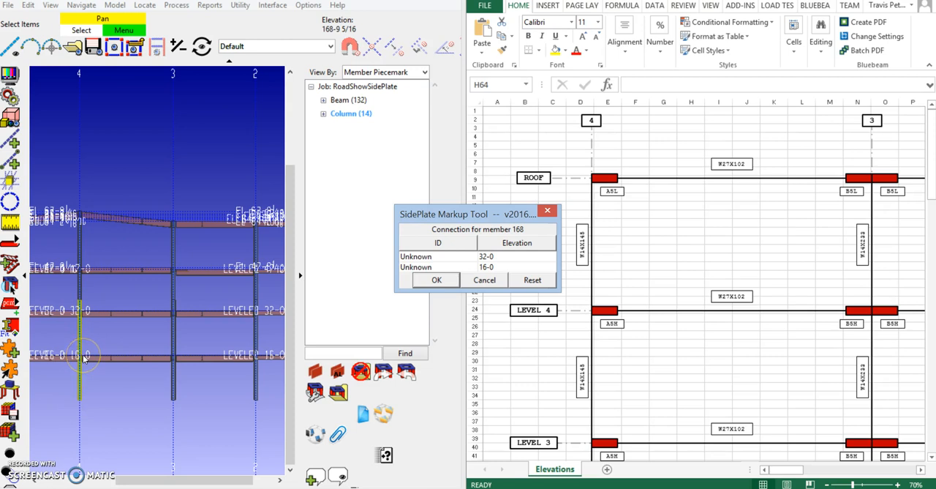
pyautogui.click(704, 357)
pyautogui.scroll(-7, 777, 351)
pyautogui.scroll(-4, 776, 345)
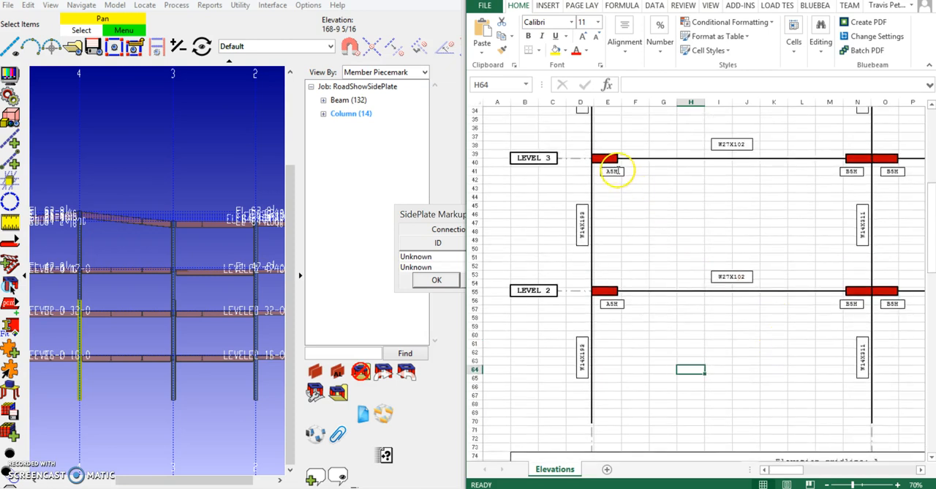
pyautogui.click(440, 213)
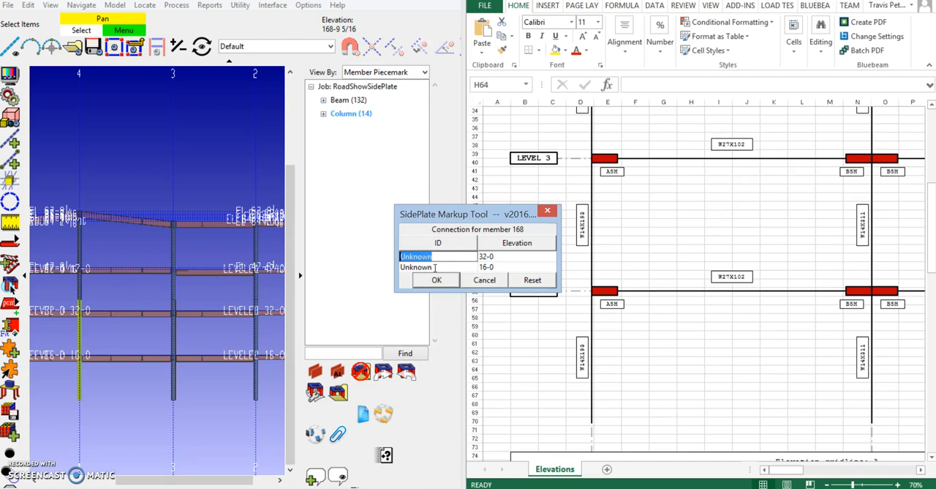
pyautogui.click(435, 267)
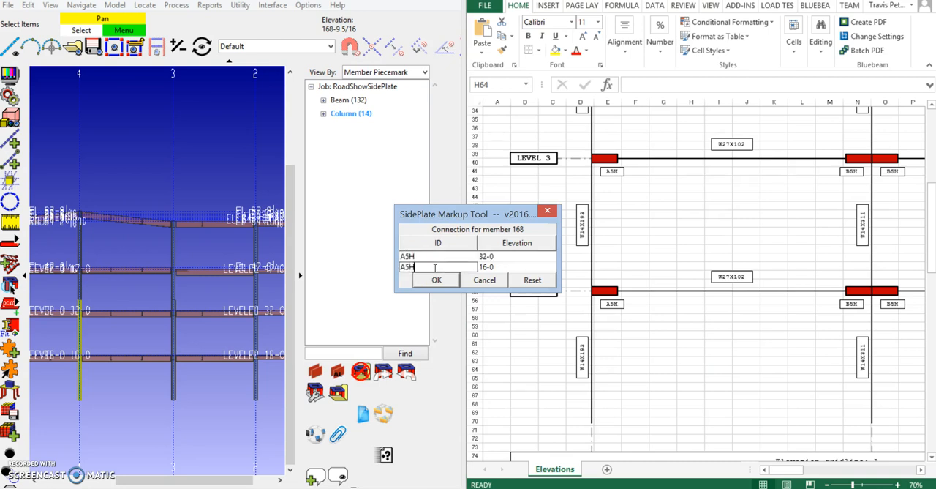
pyautogui.click(436, 280)
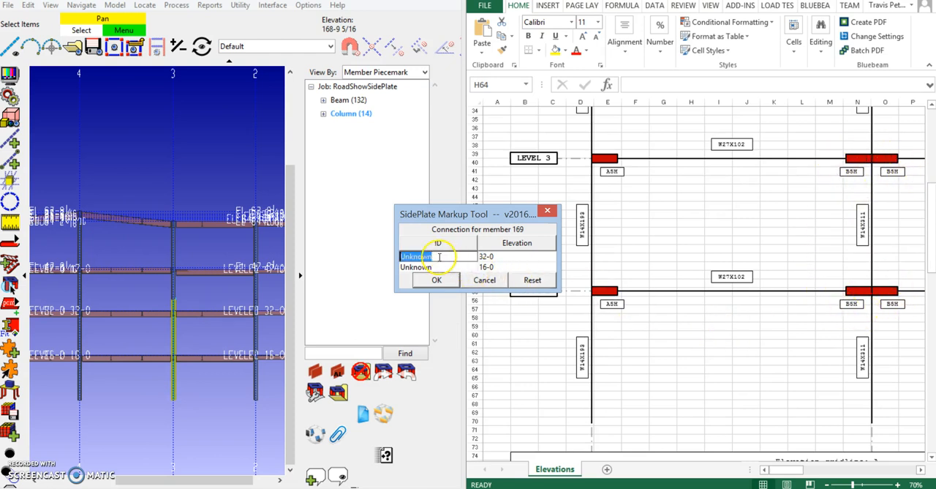
# Assign SidePlate ID B5H at elevations 32-0 and 16-0 to the lower gridline 3 column
pyautogui.press('Tab')
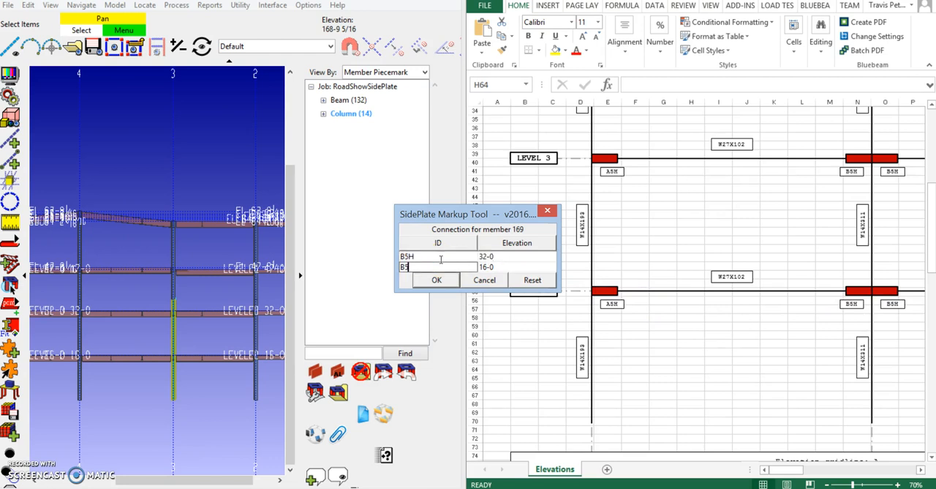
pyautogui.press('Return')
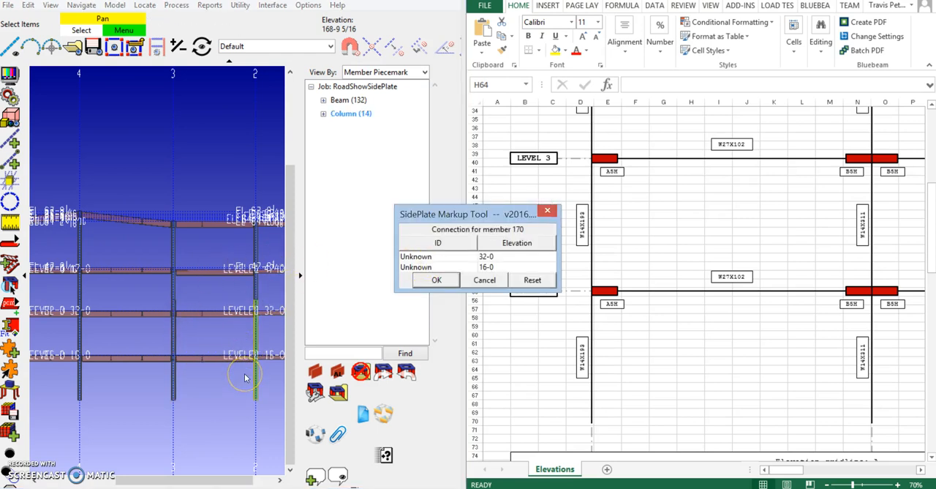
pyautogui.click(235, 420)
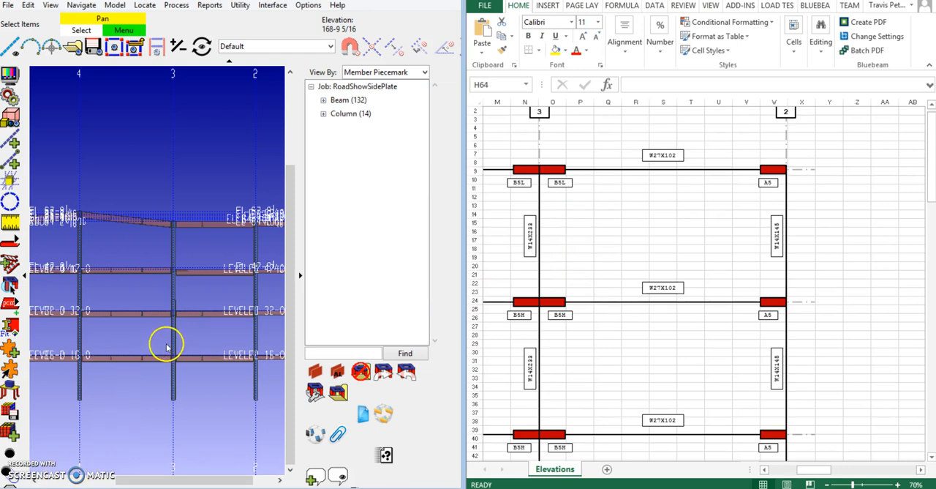
# Generate the SidePlate connections on the marked-up columns at gridlines 4, 3 and 2, and widen the model view
pyautogui.click(319, 373)
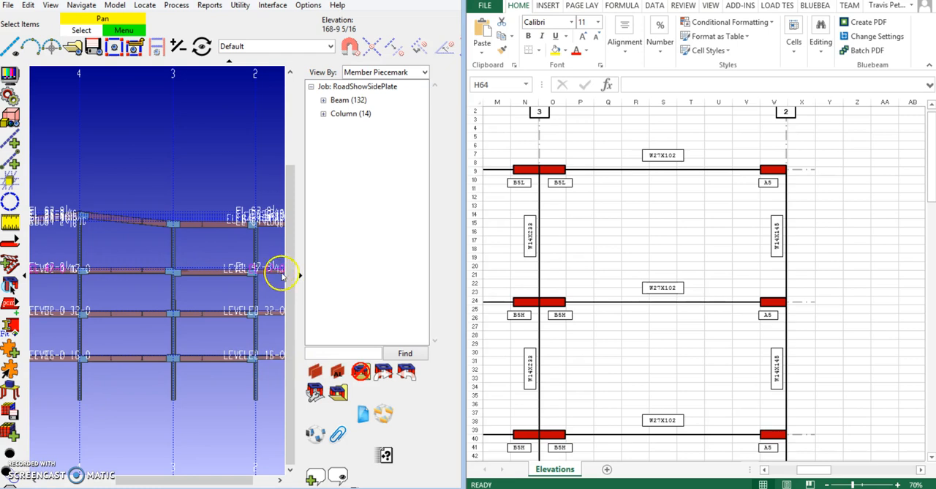
pyautogui.click(299, 277)
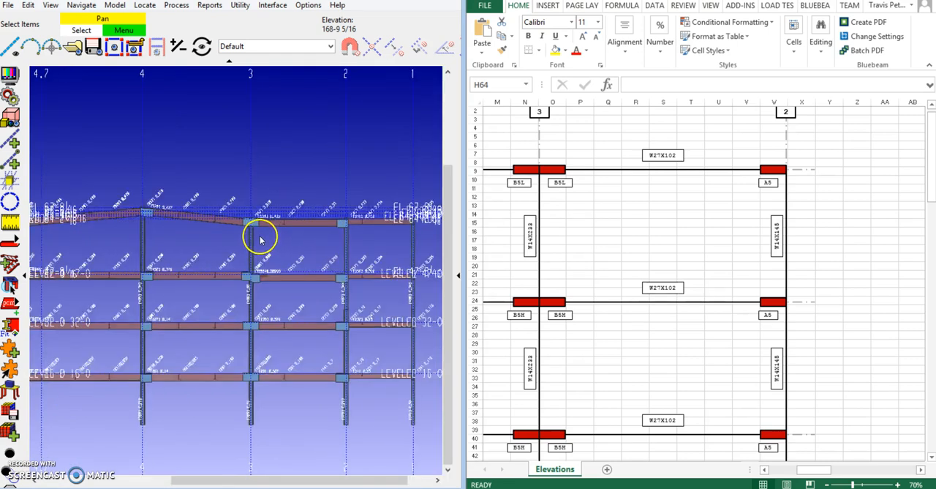
# Examine the generated SidePlate connections up close at the roof and Level 4 on the gridline 4 and gridline 3 columns
pyautogui.moveTo(260, 245); pyautogui.dragTo(207, 324, button='middle')
pyautogui.scroll(5, 155, 124)
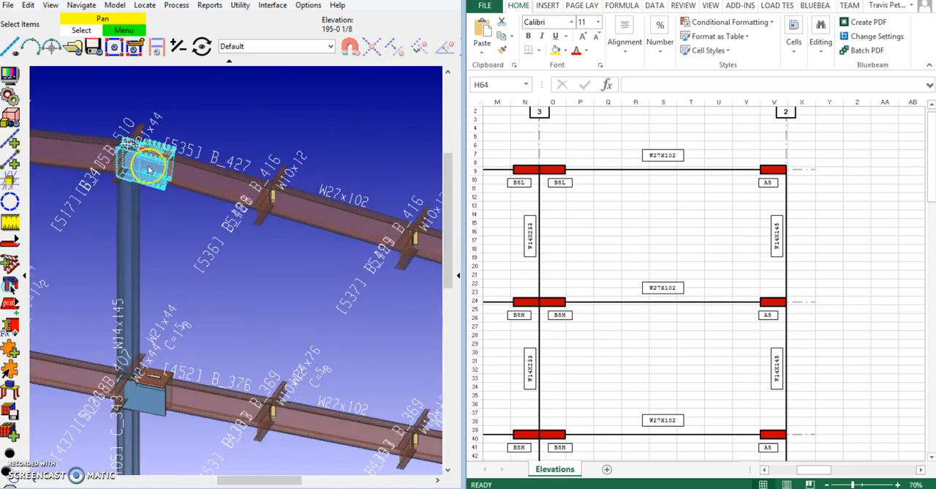
pyautogui.scroll(-2, 203, 206)
pyautogui.scroll(3, 190, 196)
pyautogui.scroll(-3, 136, 159)
pyautogui.moveTo(266, 242); pyautogui.dragTo(388, 347, button='middle')
pyautogui.scroll(3, 249, 267)
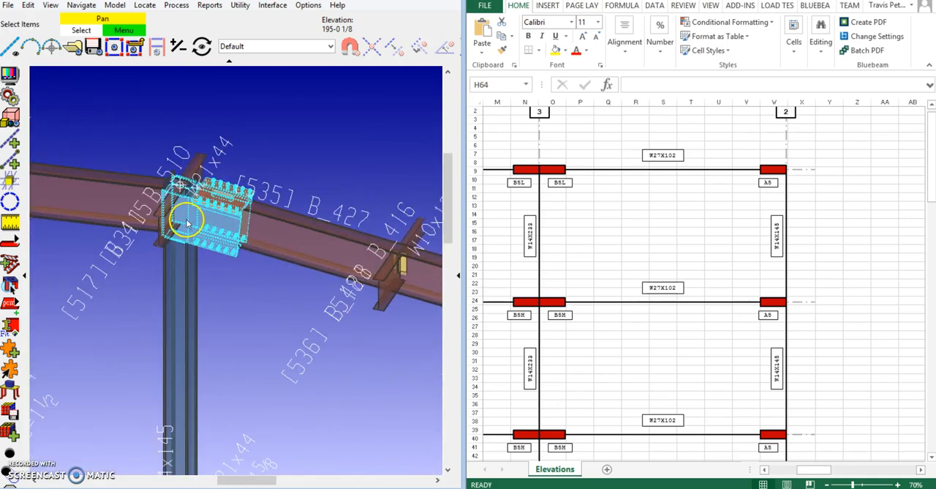
pyautogui.scroll(-4, 213, 231)
pyautogui.moveTo(326, 301); pyautogui.dragTo(23, 196, button='middle')
pyautogui.scroll(2, 219, 188)
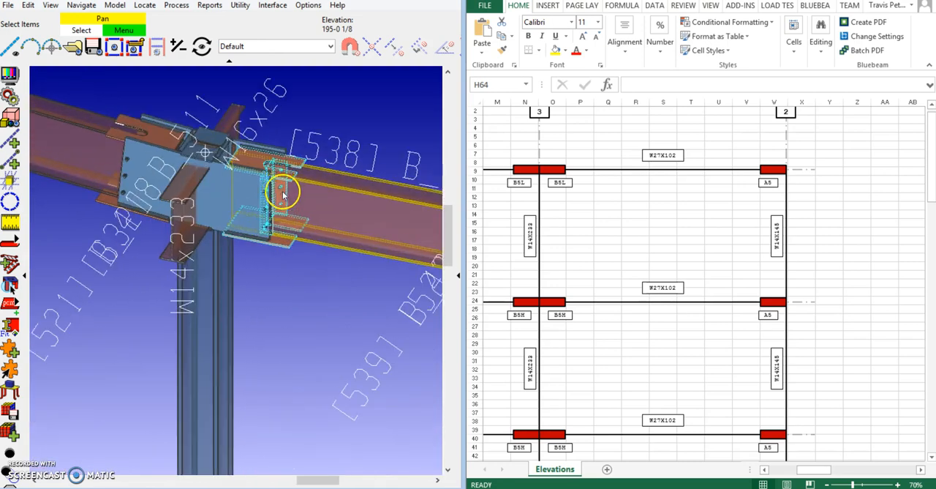
pyautogui.scroll(-3, 253, 205)
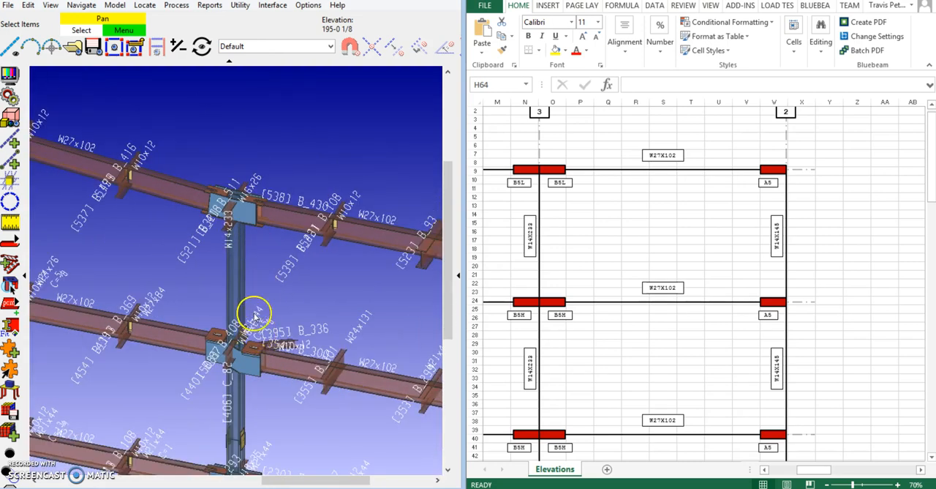
pyautogui.scroll(3, 209, 196)
pyautogui.scroll(-2, 300, 294)
# Open the edit settings of the two-sided SidePlate connection at Level 4 on the gridline 3 column
pyautogui.moveTo(298, 294); pyautogui.dragTo(235, 172, button='middle')
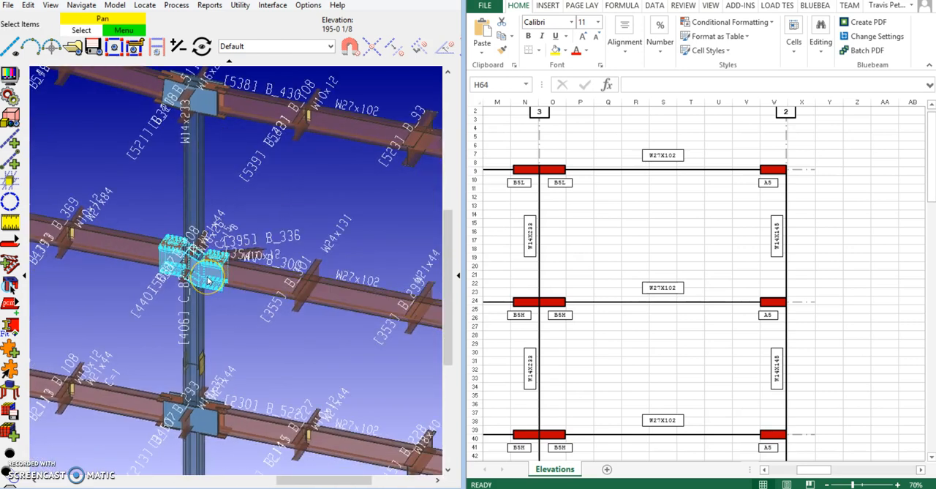
pyautogui.scroll(-2, 204, 264)
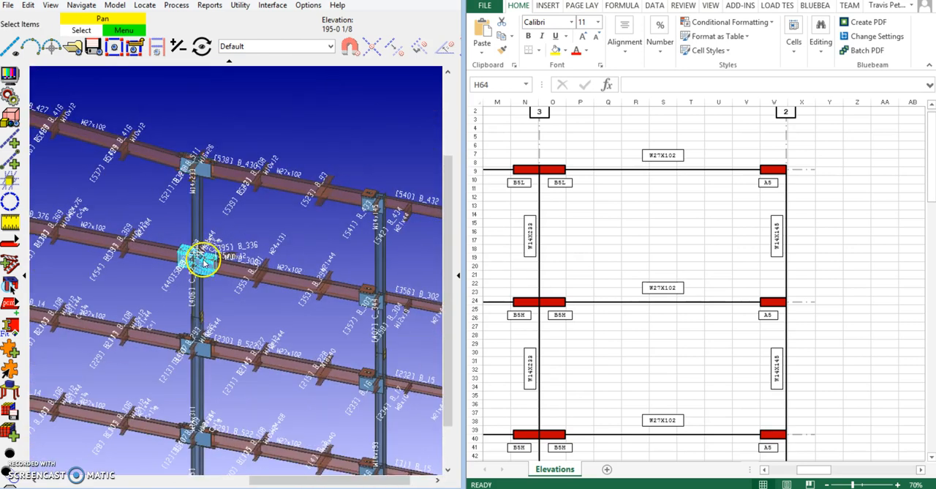
pyautogui.scroll(-2, 247, 254)
pyautogui.moveTo(261, 313); pyautogui.dragTo(278, 236, button='middle')
pyautogui.scroll(3, 244, 194)
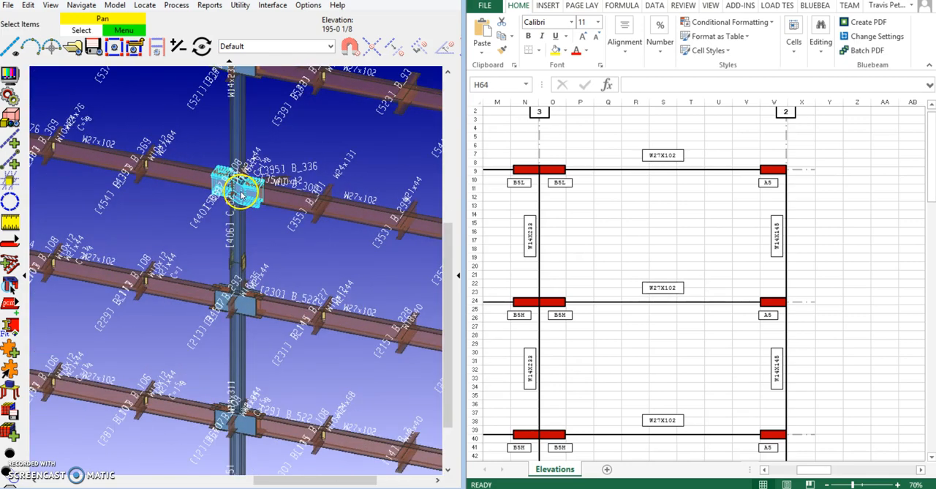
pyautogui.doubleClick(241, 194)
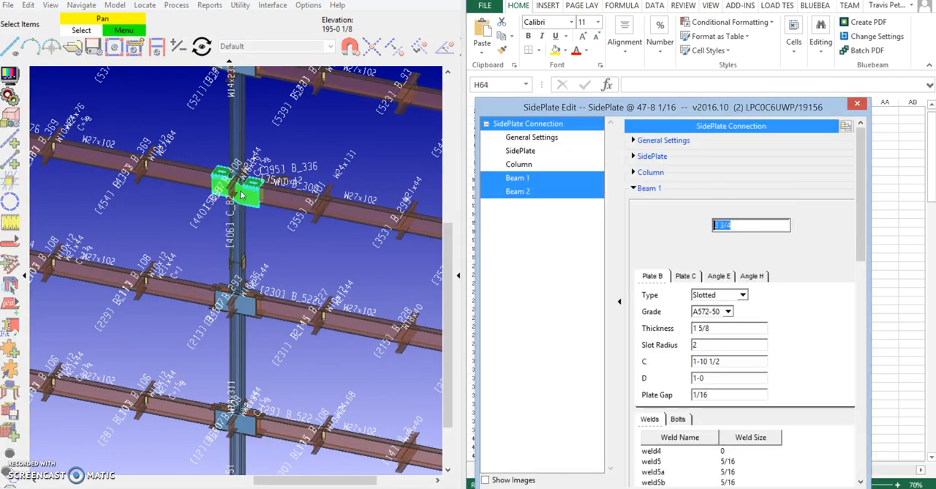